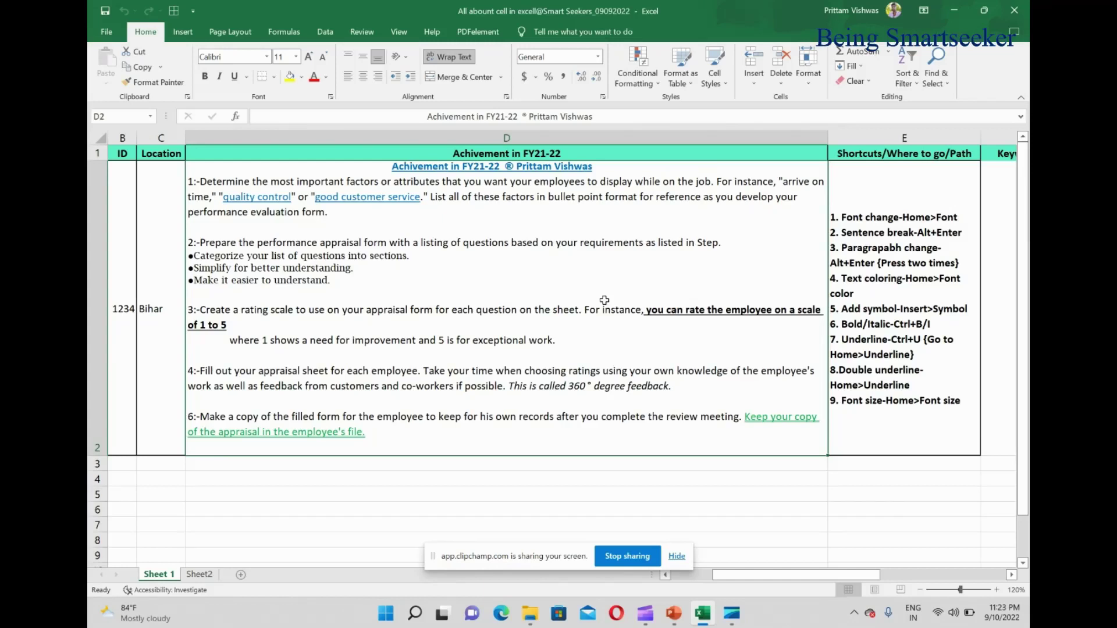
Check the shortcut notes in E2, then set the first bullet's text in D2 to Franklin Gothic Medium
left_click(910, 259)
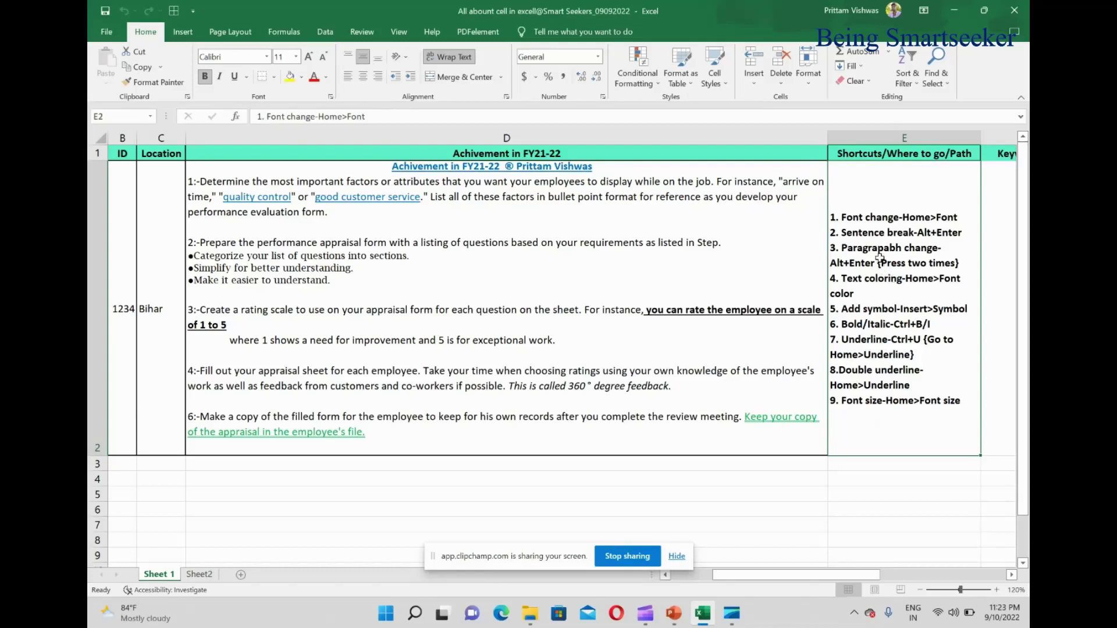
left_click(721, 254)
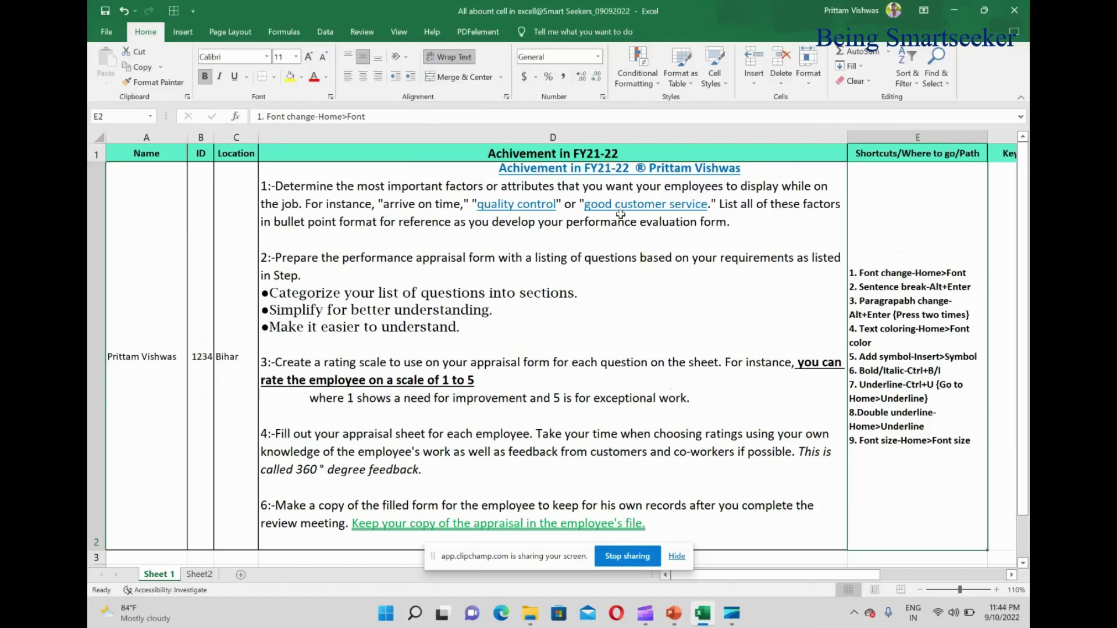
double_click(579, 291)
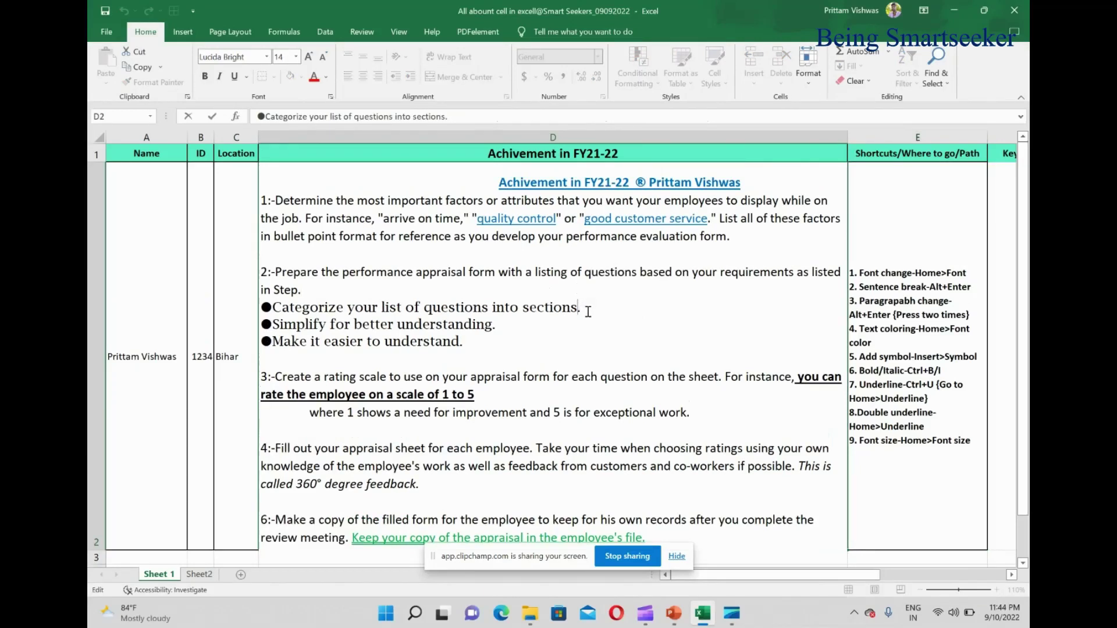
key("shift+Left")
key("shift+Left")
key("shift+Left")
key("shift+Left")
key("shift+Left")
key("shift+Left")
key("shift+Left")
key("shift+Left")
key("shift+Left")
key("shift+Left")
key("shift+Left")
key("shift+Left")
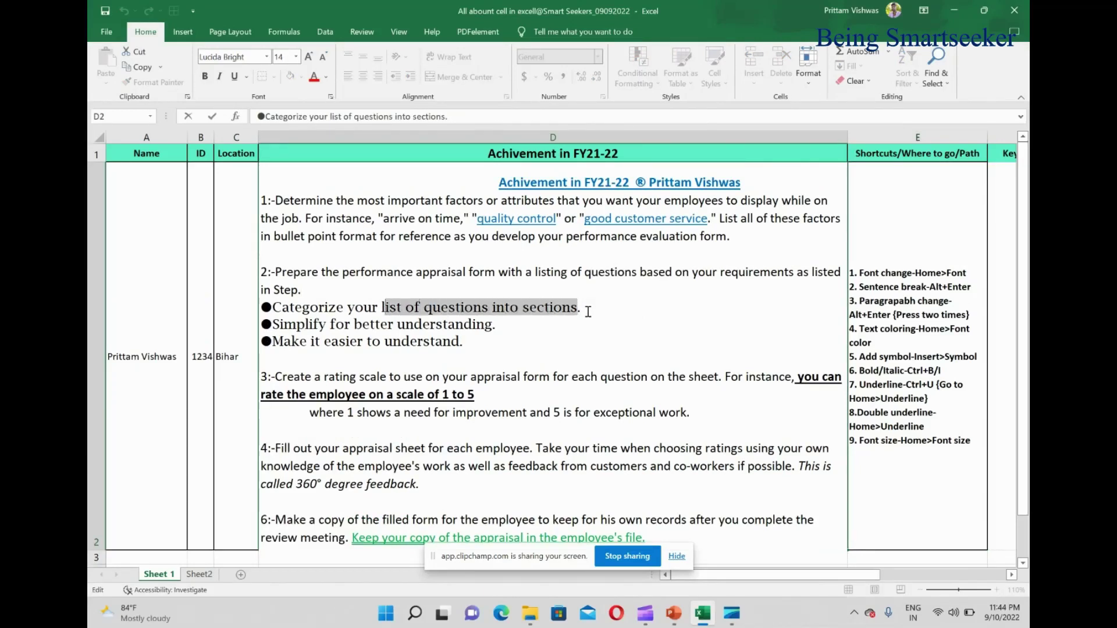
key("shift+Left")
key("shift+Left")
key("shift+Left")
key("shift+Left")
key("shift+Left")
key("shift+Left")
key("shift+Left")
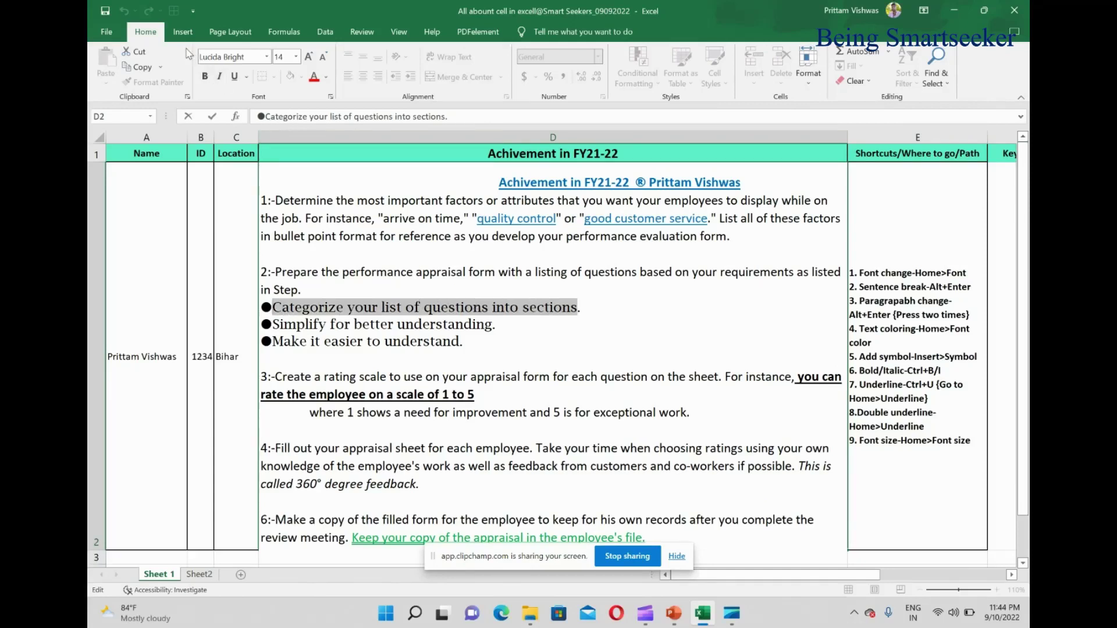
left_click(267, 57)
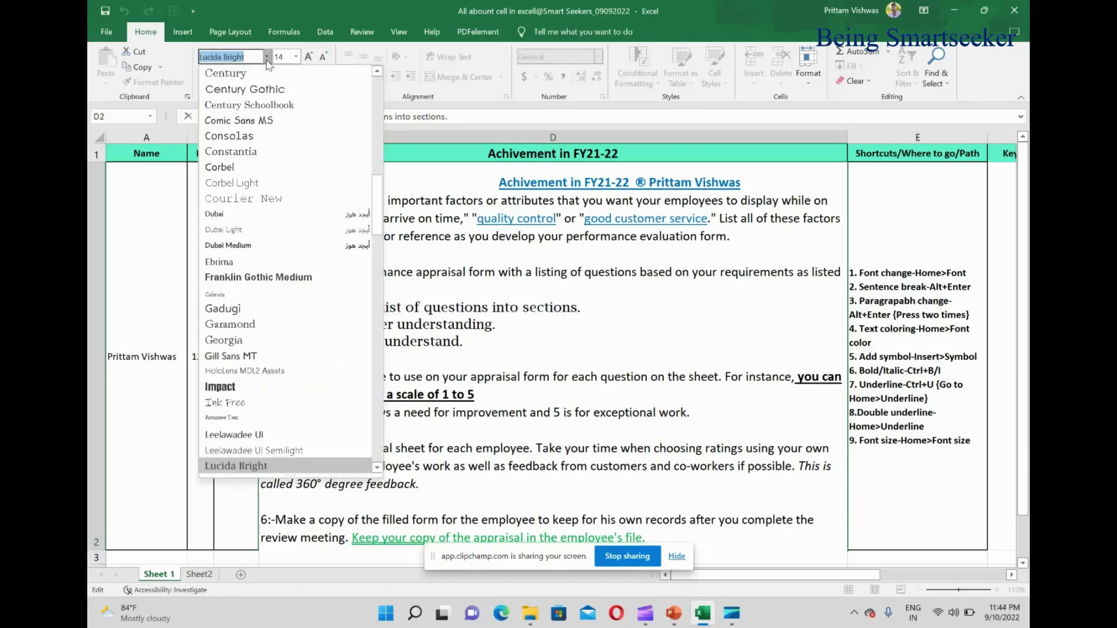
left_click(278, 277)
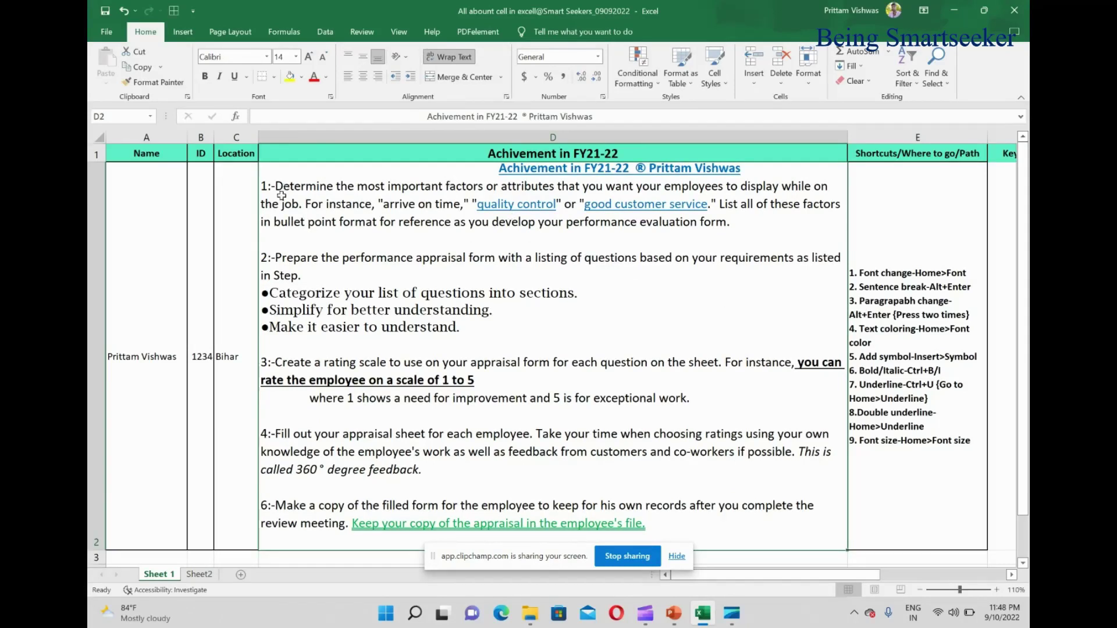
Add blank lines after the first paragraph in D2, then place the caret in the second paragraph
double_click(278, 248)
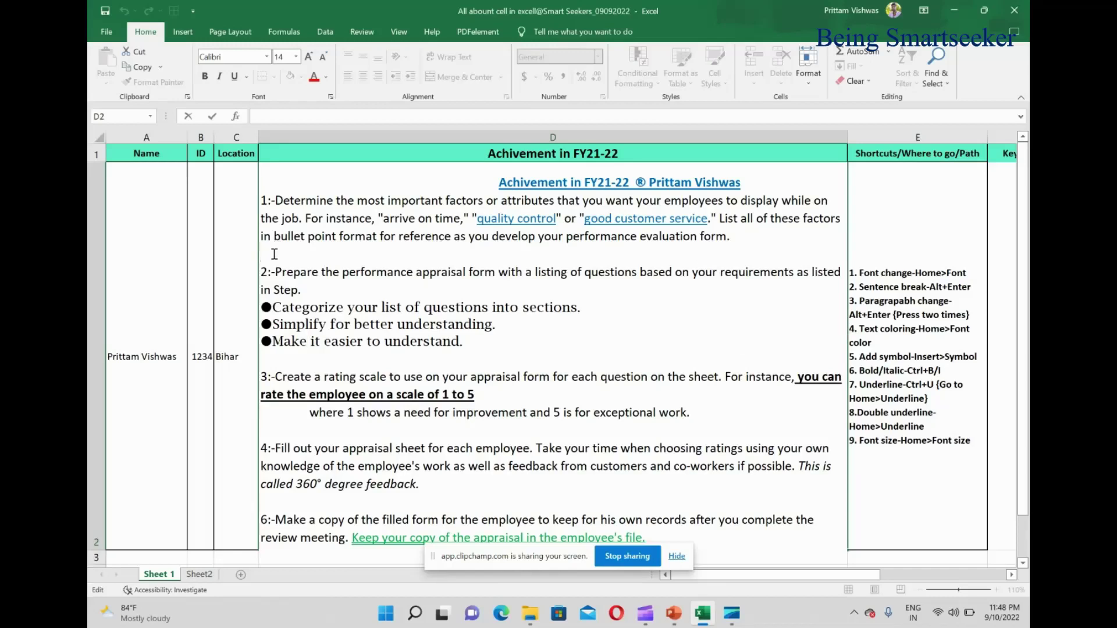
key("alt+Return")
key("alt+Return")
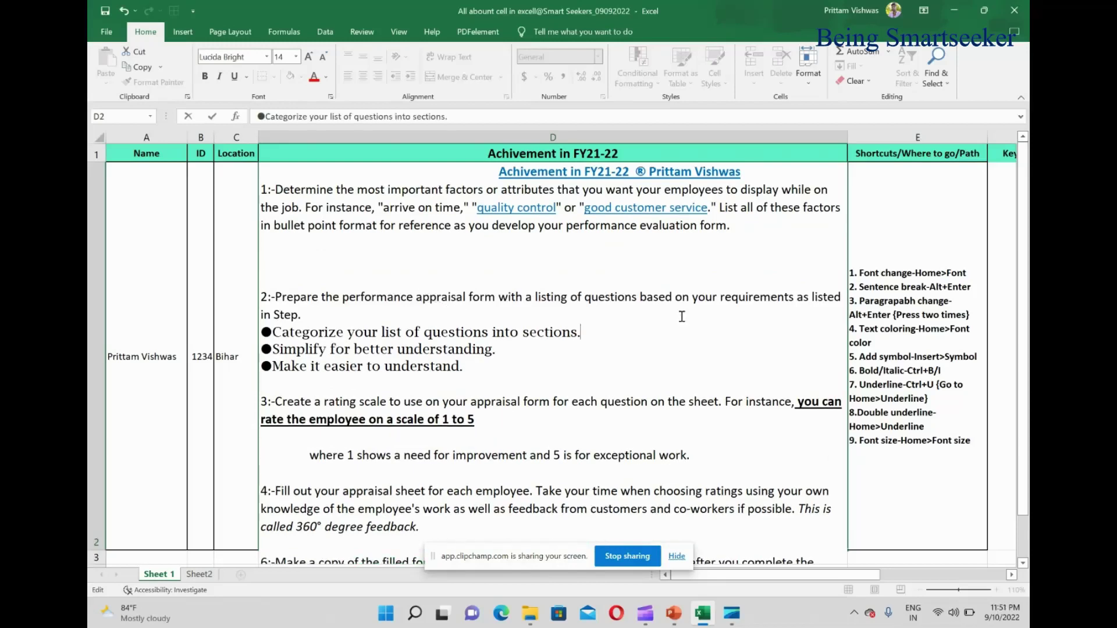
left_click(648, 301)
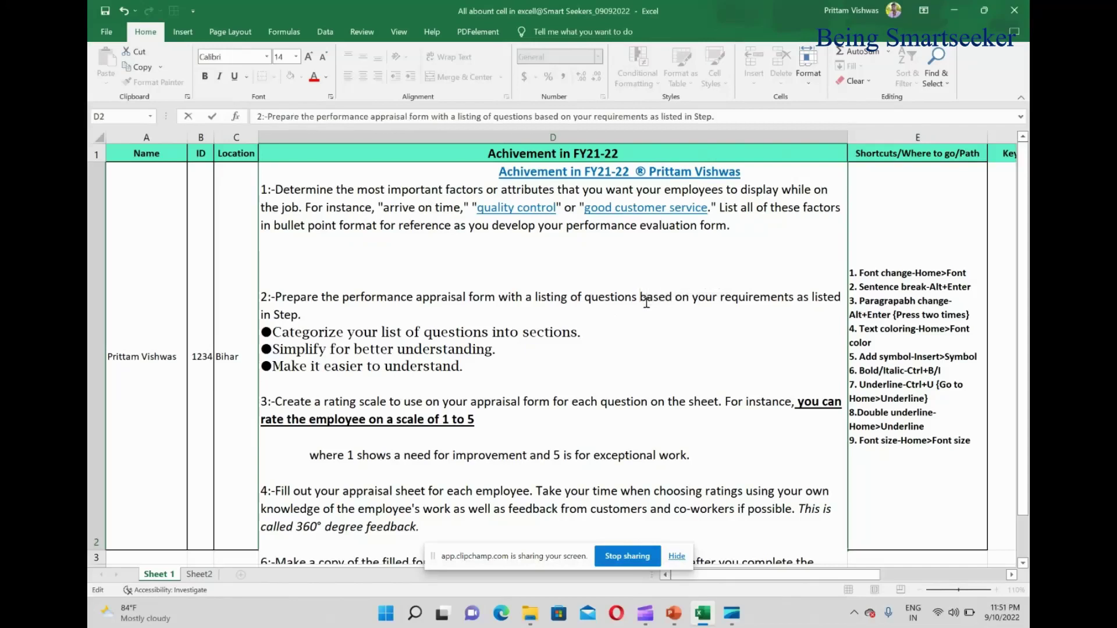
Break the Step 2 line so 'based on your requirements as listed in Step.' starts a new line
key("alt+Return")
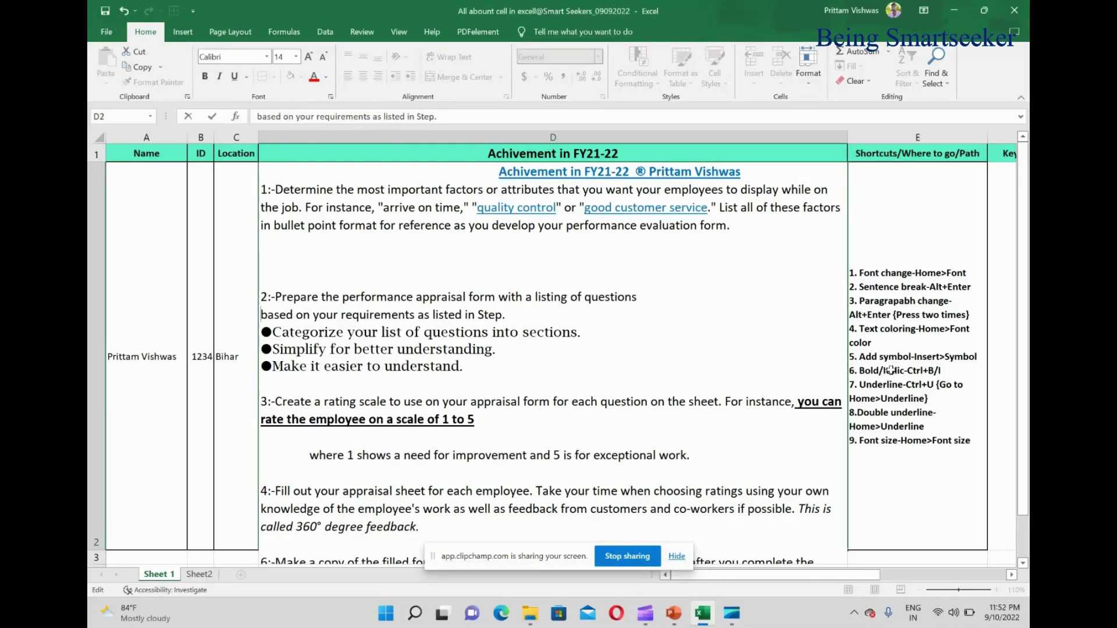
Colour 'listing of questions' green, then press Esc to discard the uncommitted D2 edits
left_click(642, 303)
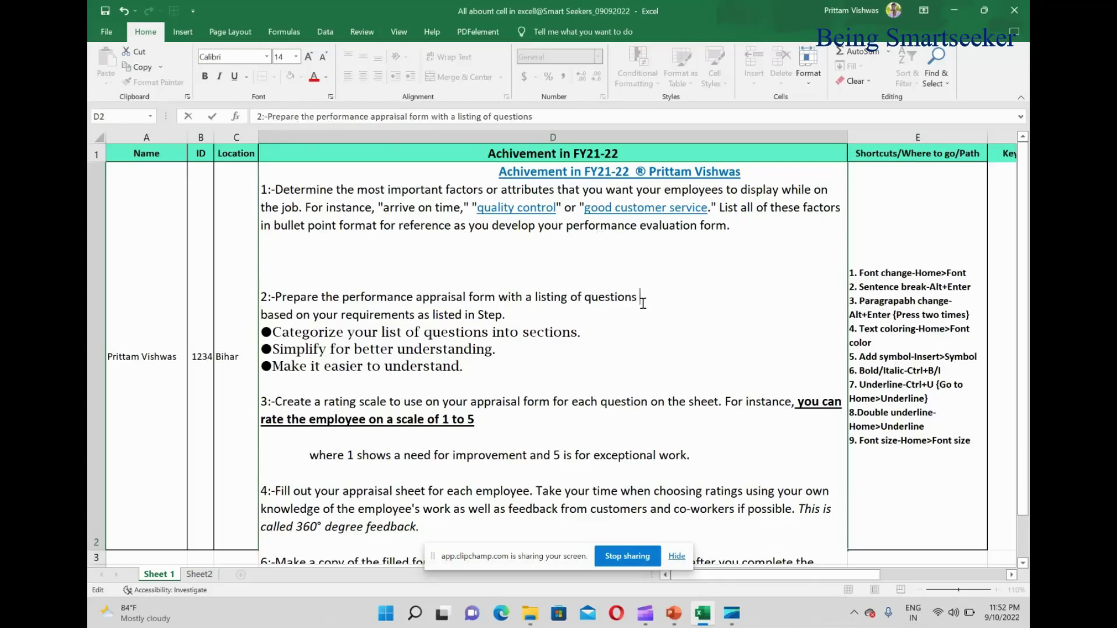
key("shift+Left")
key("shift+Left")
key("shift+Left")
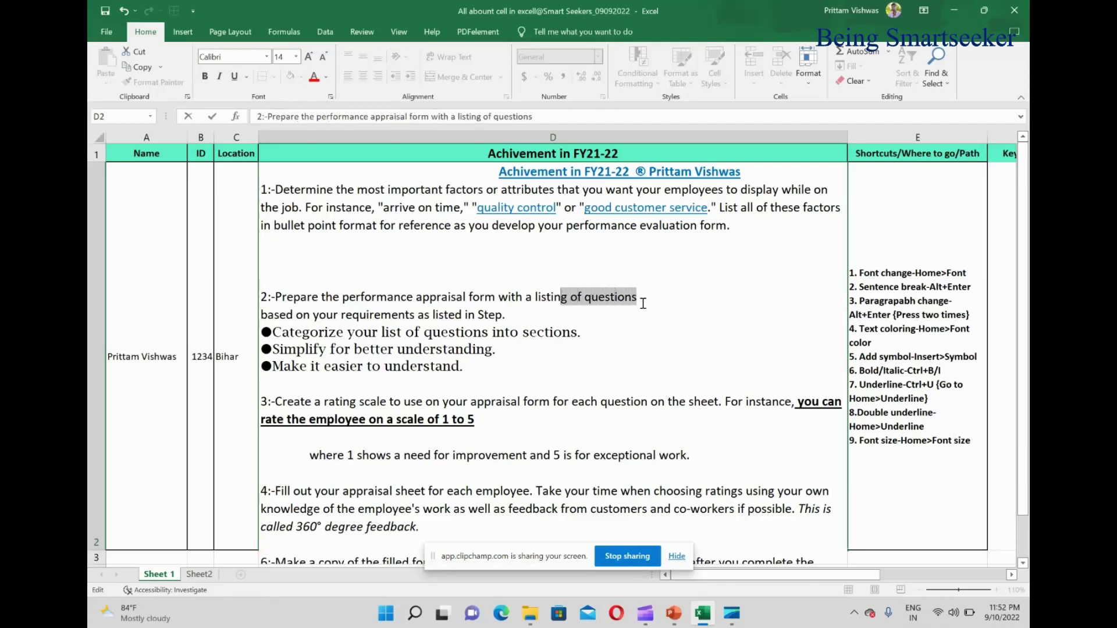
key("shift+Left")
key("shift+Left")
key("shift+Left")
key("shift+Left")
left_click(327, 77)
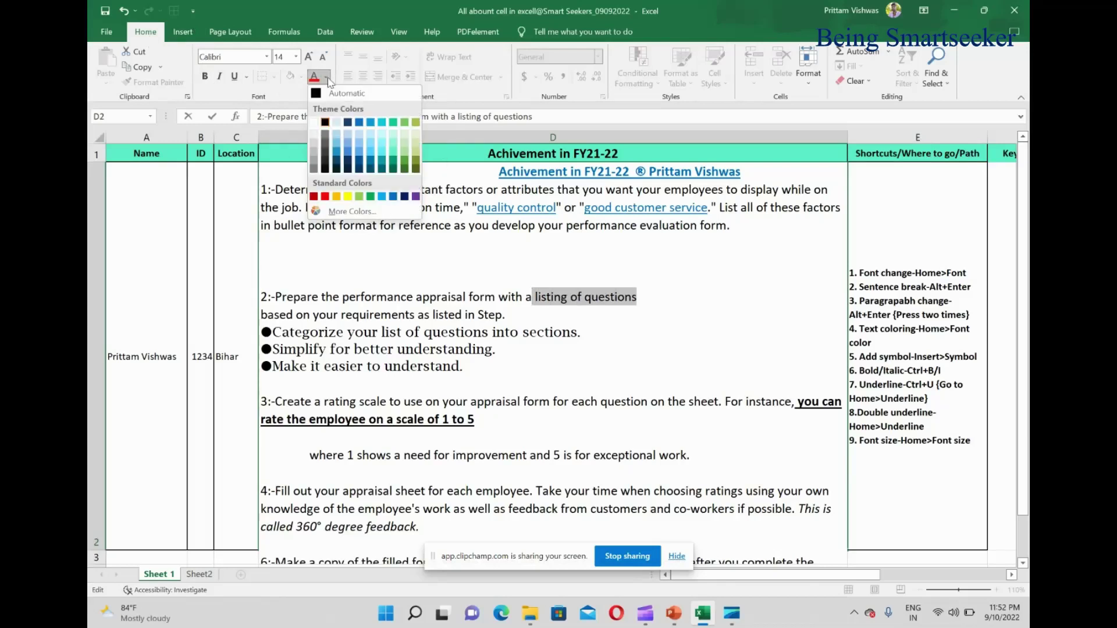
left_click(370, 196)
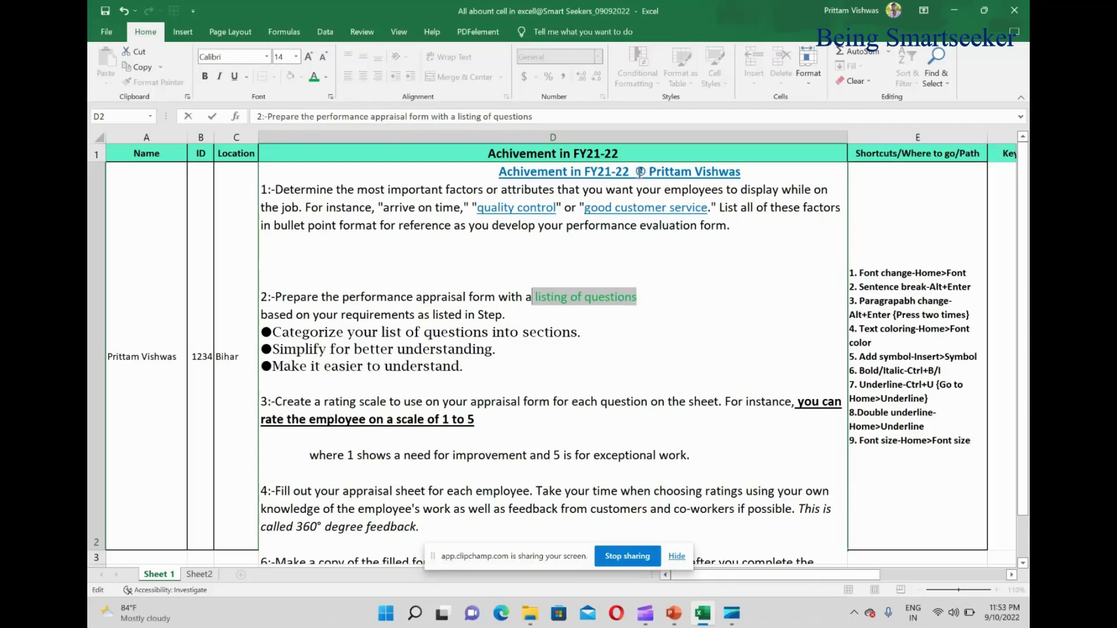
left_click(268, 329)
key("Escape")
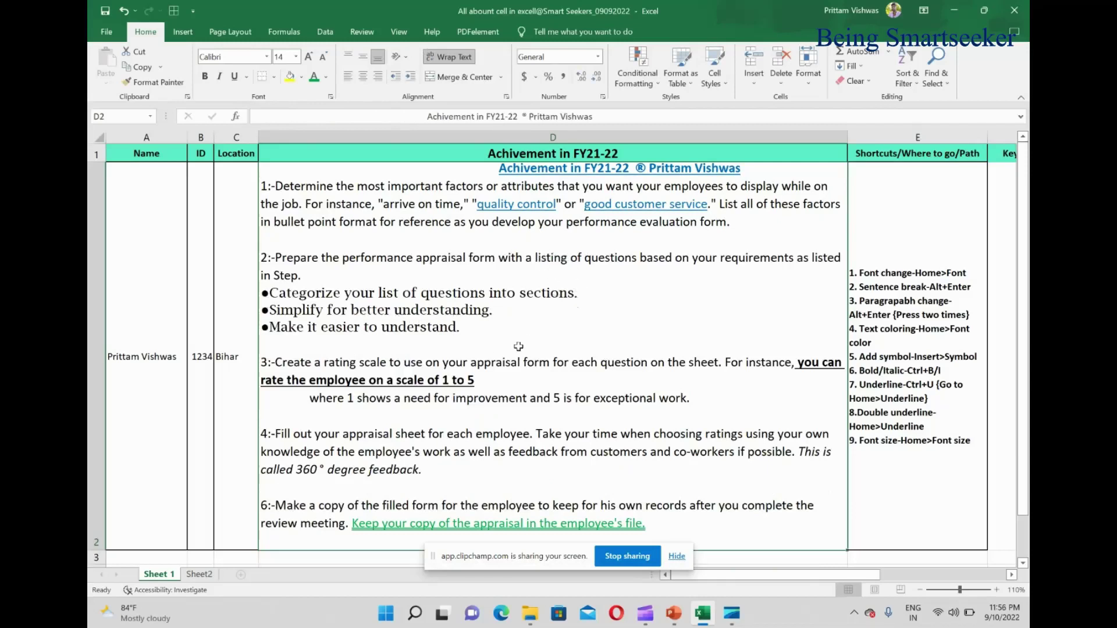
Insert the Copyright Sign (00A9) © before 'form' in point 3 using the Symbol dialog
double_click(495, 364)
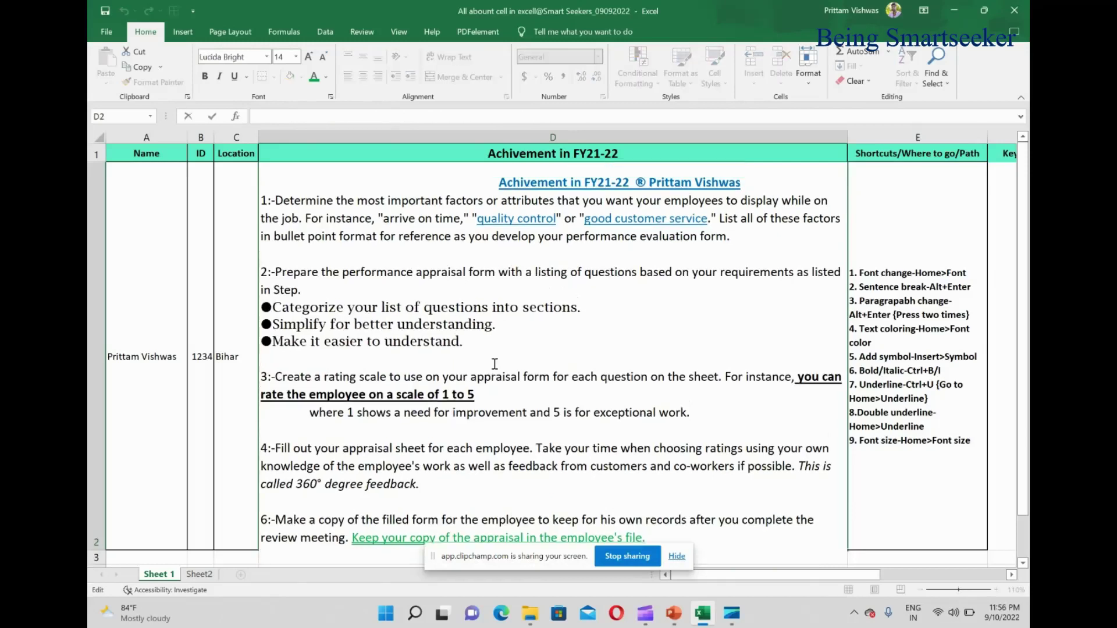
left_click(525, 375)
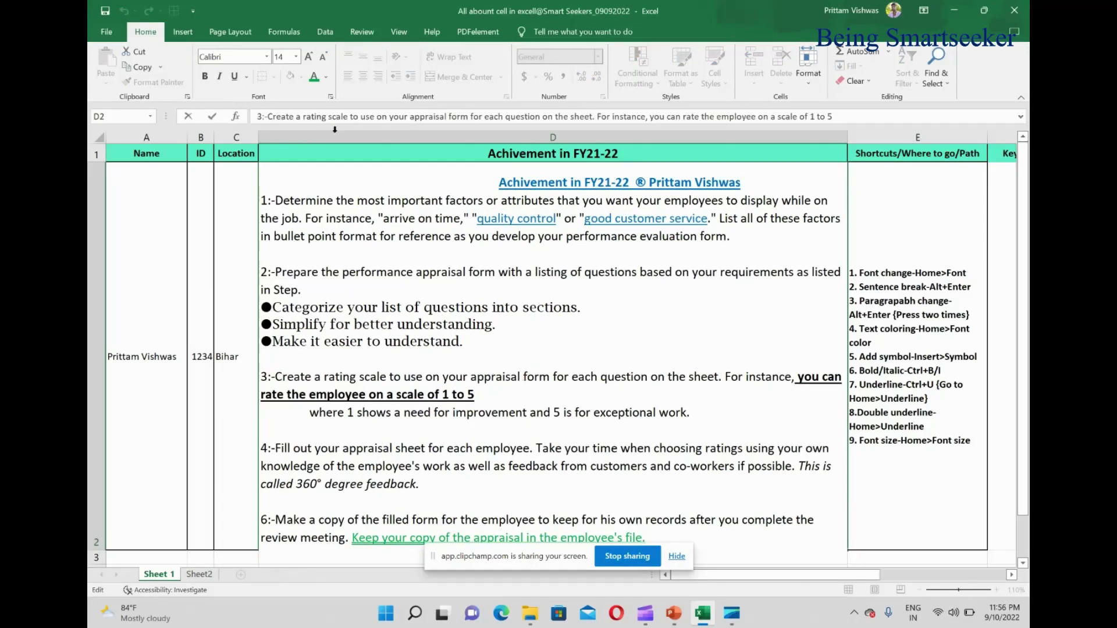
left_click(189, 38)
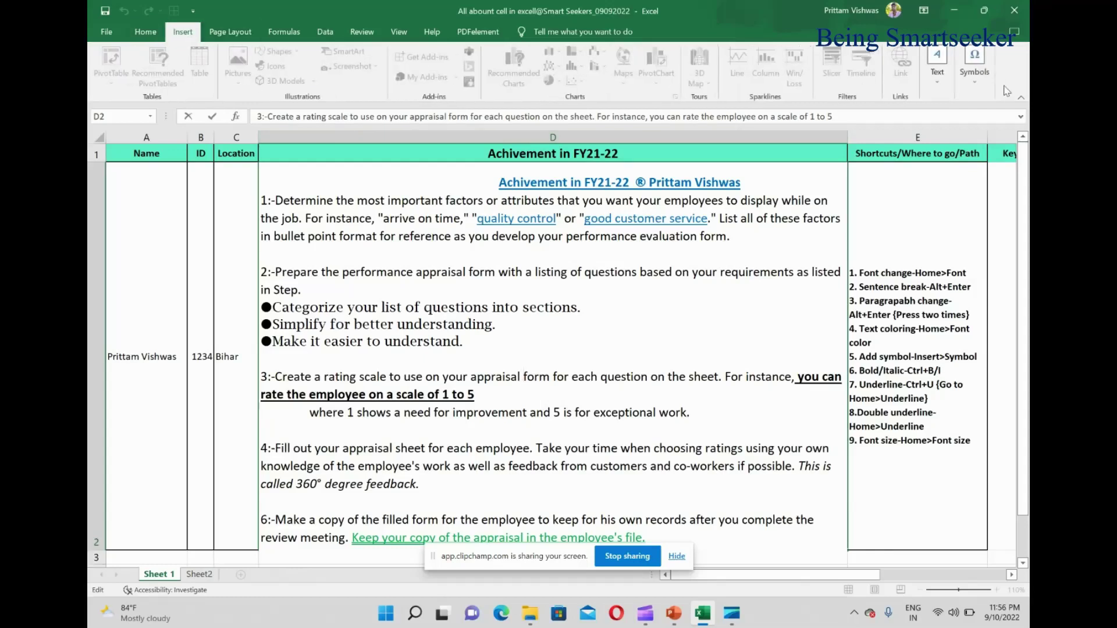
left_click(981, 87)
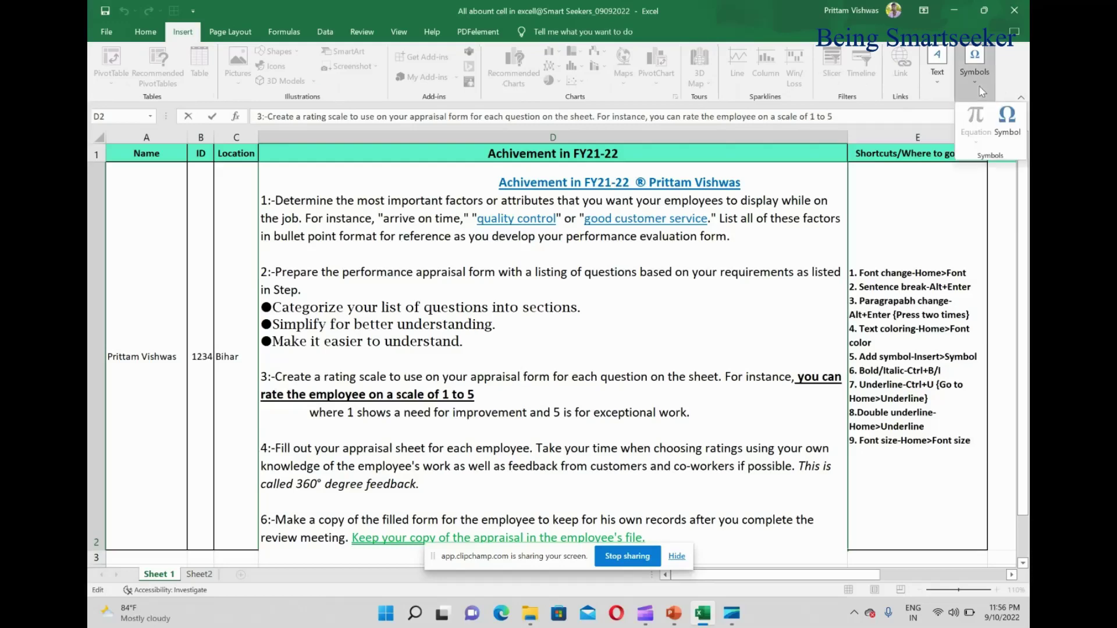
left_click(1007, 120)
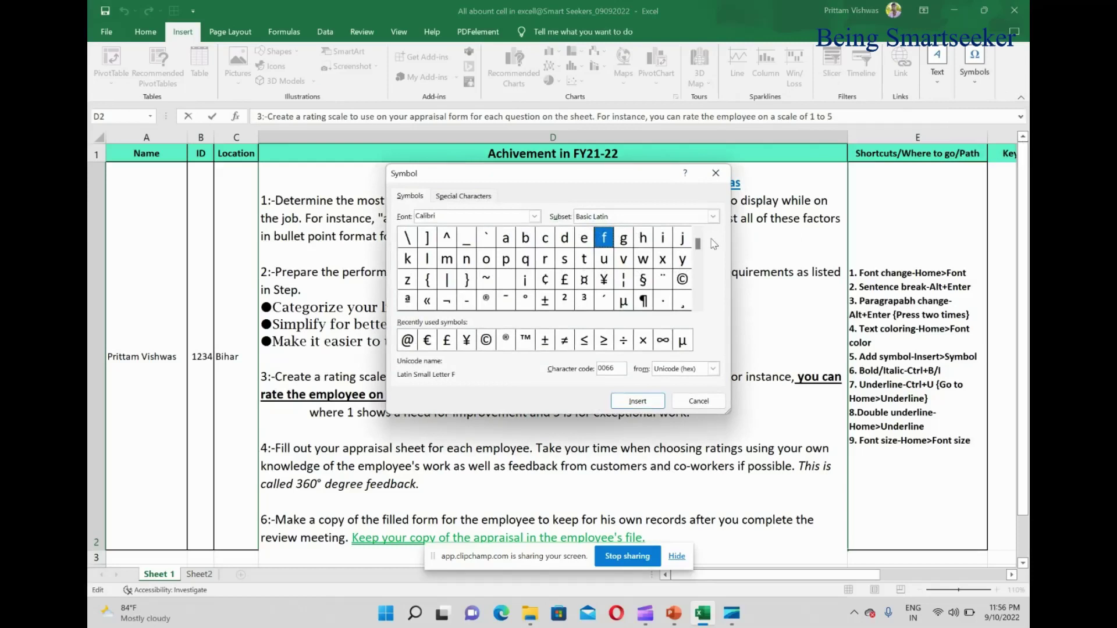
left_click(684, 285)
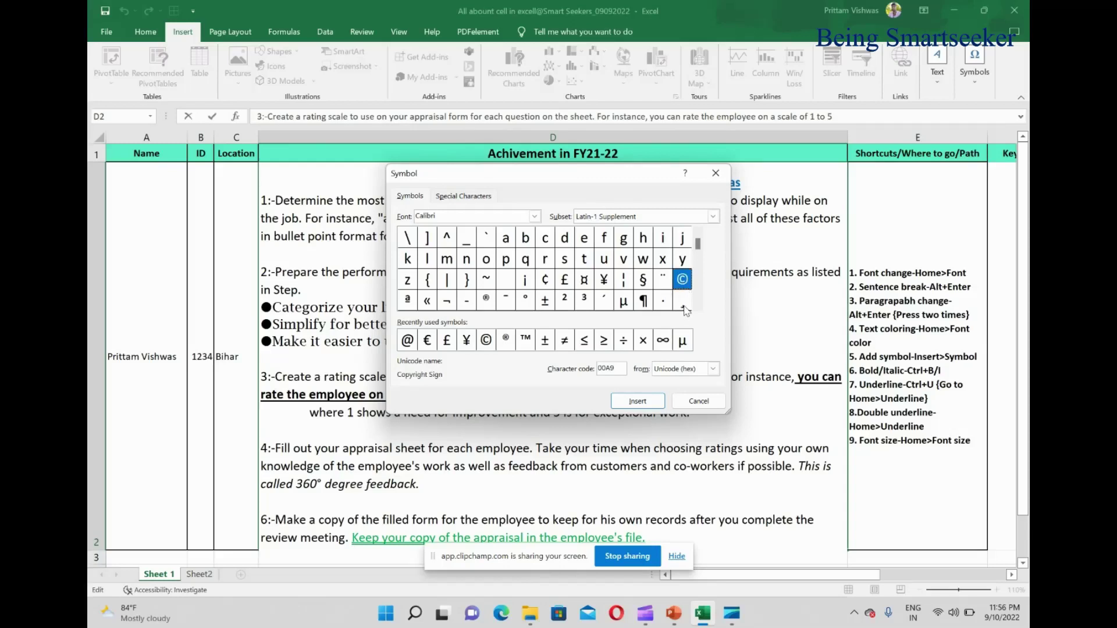
left_click(649, 407)
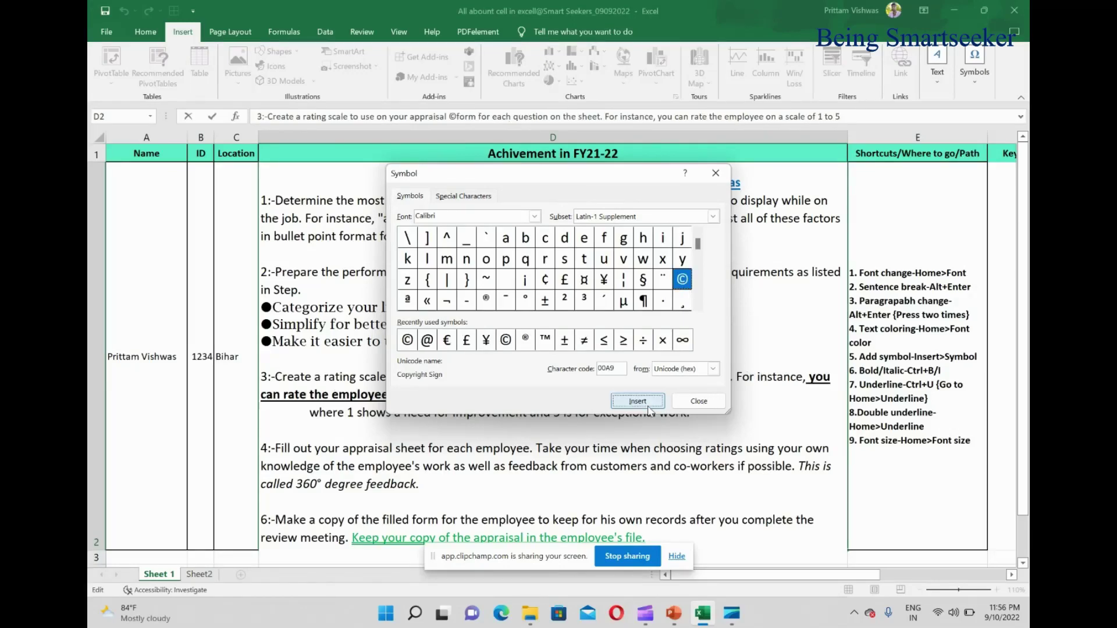
left_click(699, 403)
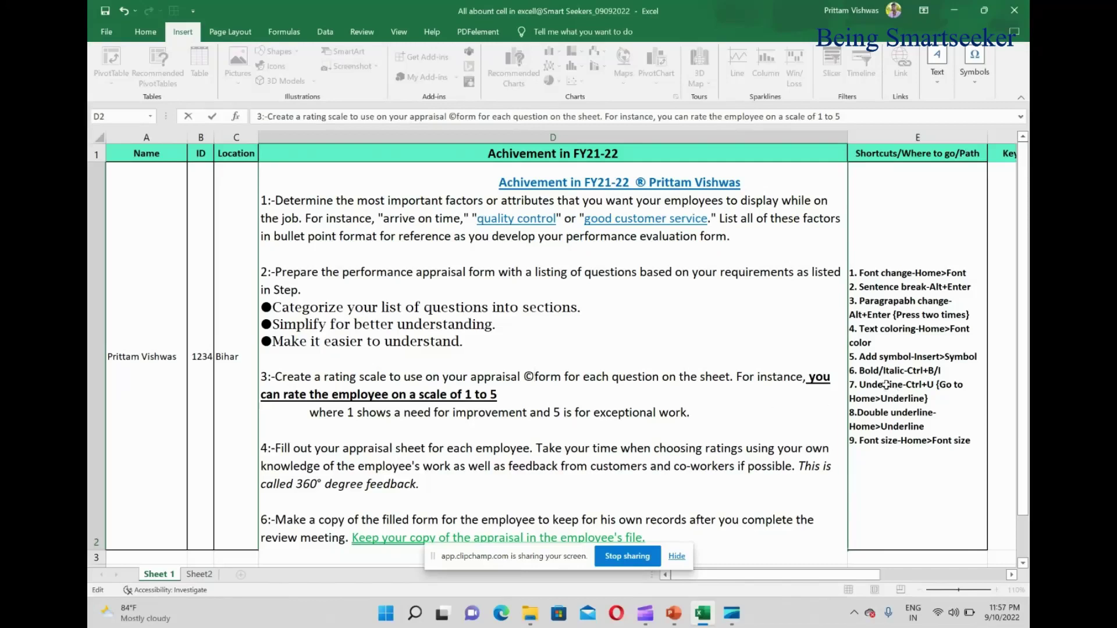
Select 'into sections.' and try bold on and off, then italic
left_click(591, 308)
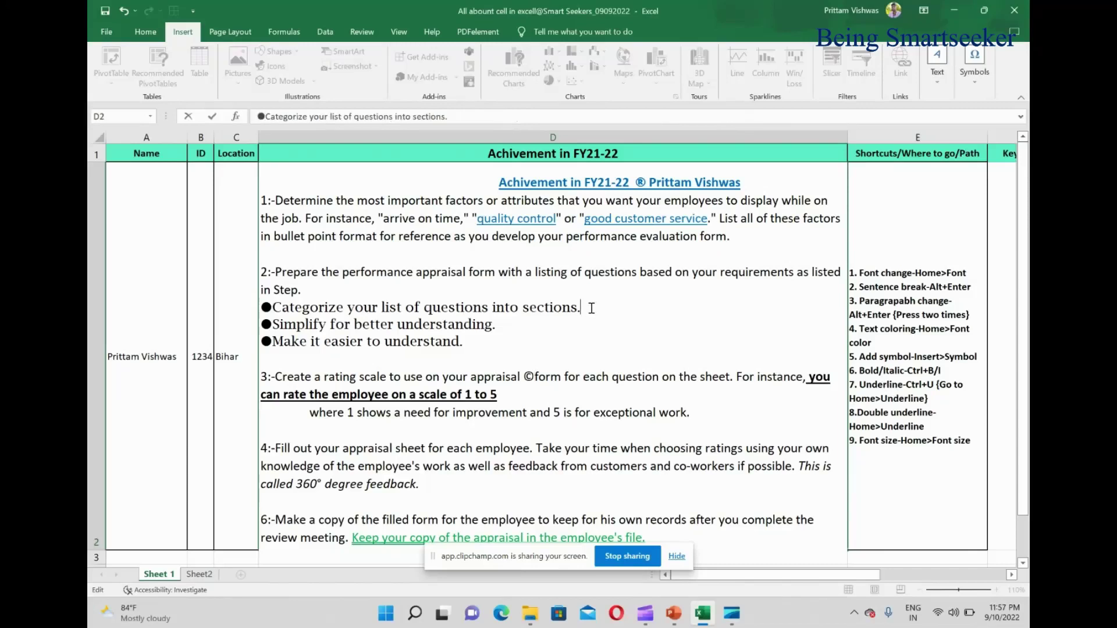
key("shift+Left")
key("shift+Left")
key("shift+Left")
key("shift+Left")
key("shift+Left")
key("shift+Left")
key("shift+Left")
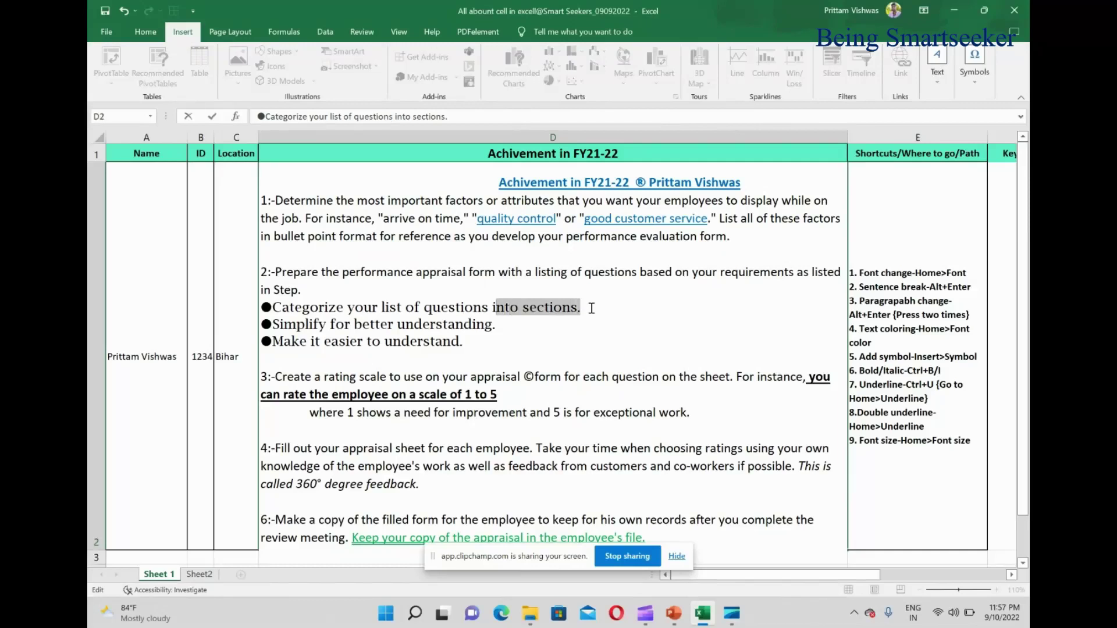
key("shift+Left")
key("ctrl+b")
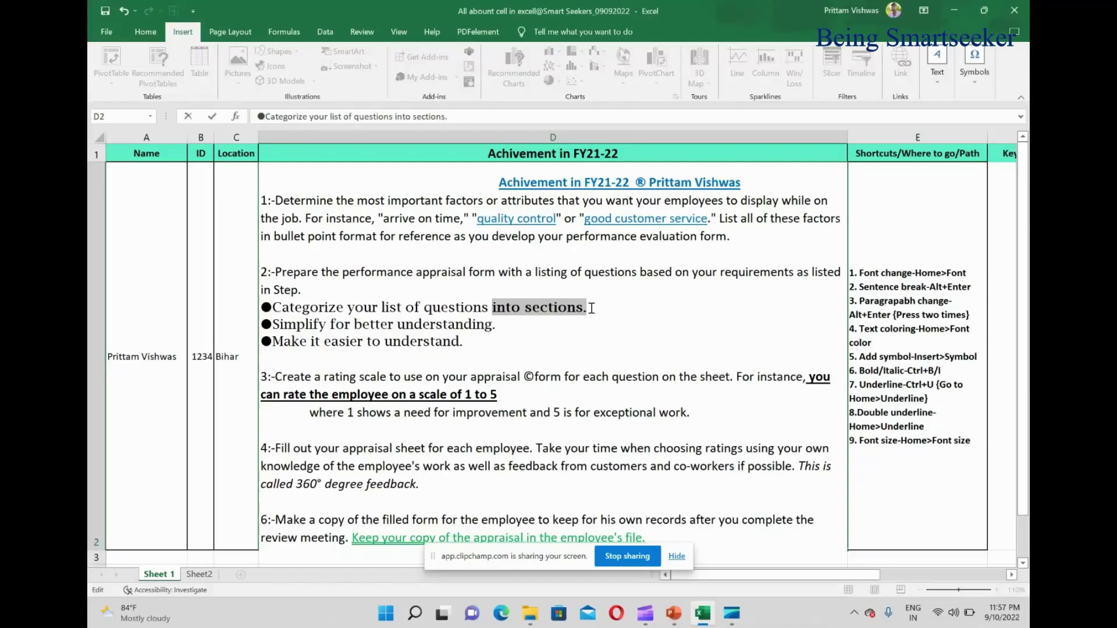
key("ctrl+b")
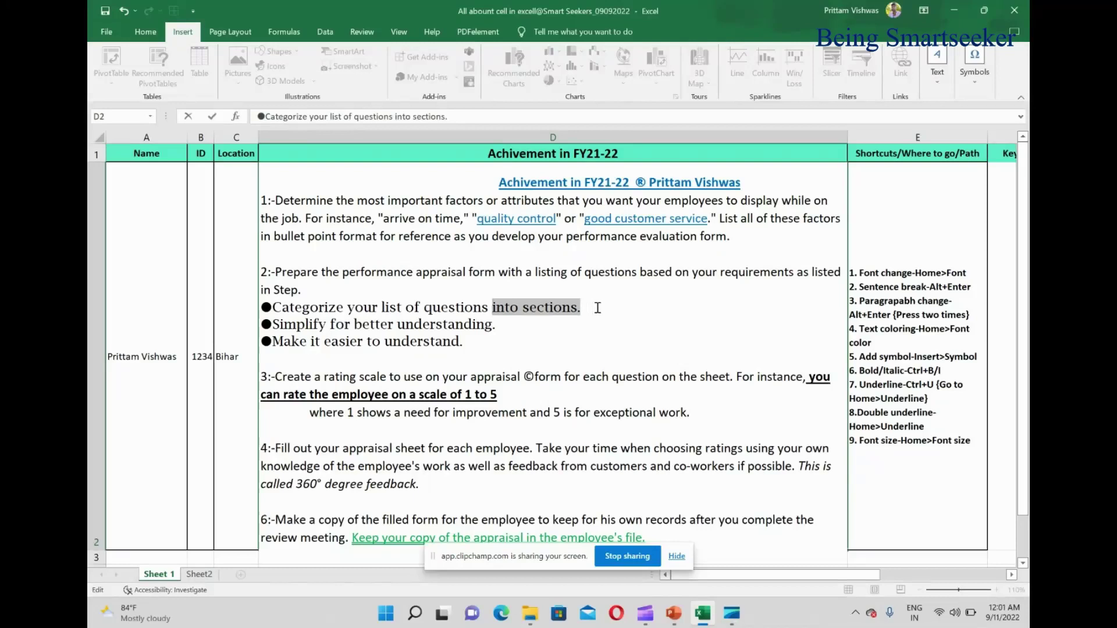
key("ctrl+i")
key("ctrl+i")
Reselect 'into sections.' and underline it with Ctrl+U
left_click(600, 313)
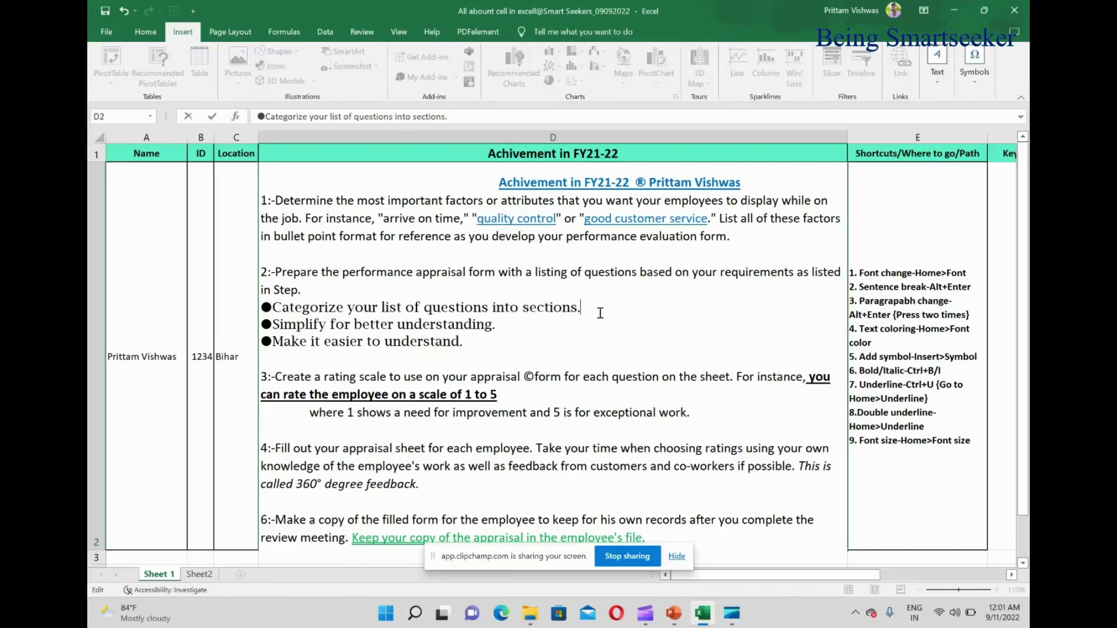
key("shift+Left")
key("shift+Left")
key("shift+Left")
key("shift+Left")
key("shift+Left")
key("shift+Left")
key("shift+Left")
key("shift+Left")
key("shift+Left")
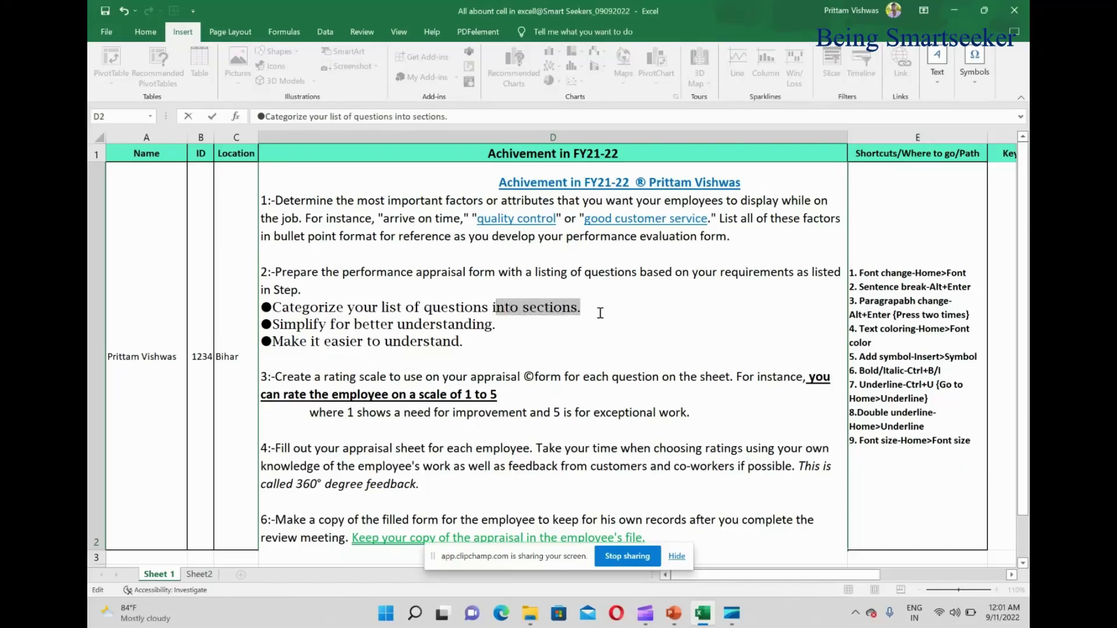
key("shift+Left")
key("ctrl+u")
key("ctrl+u")
Remove the single underline from 'into sections.' via the Home Underline dropdown
left_click(160, 35)
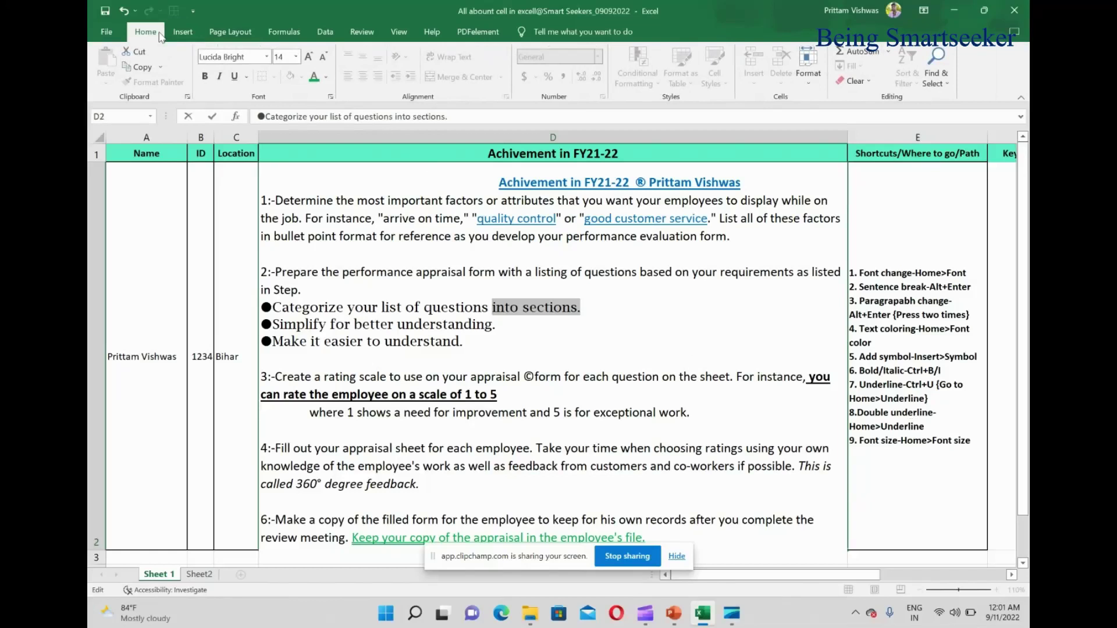
left_click(247, 78)
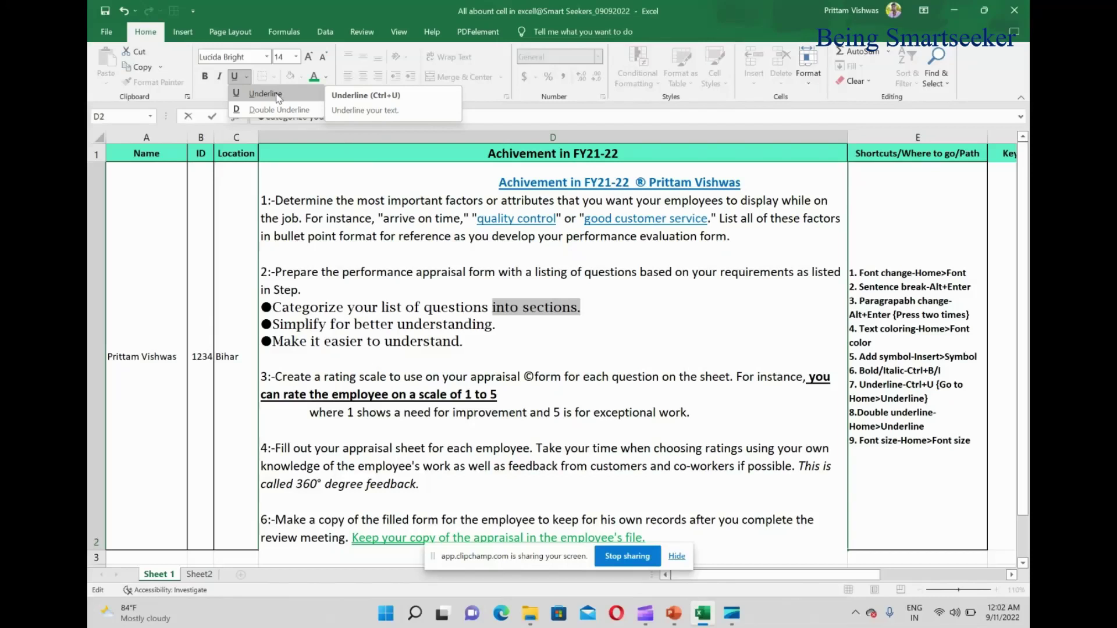
left_click(609, 319)
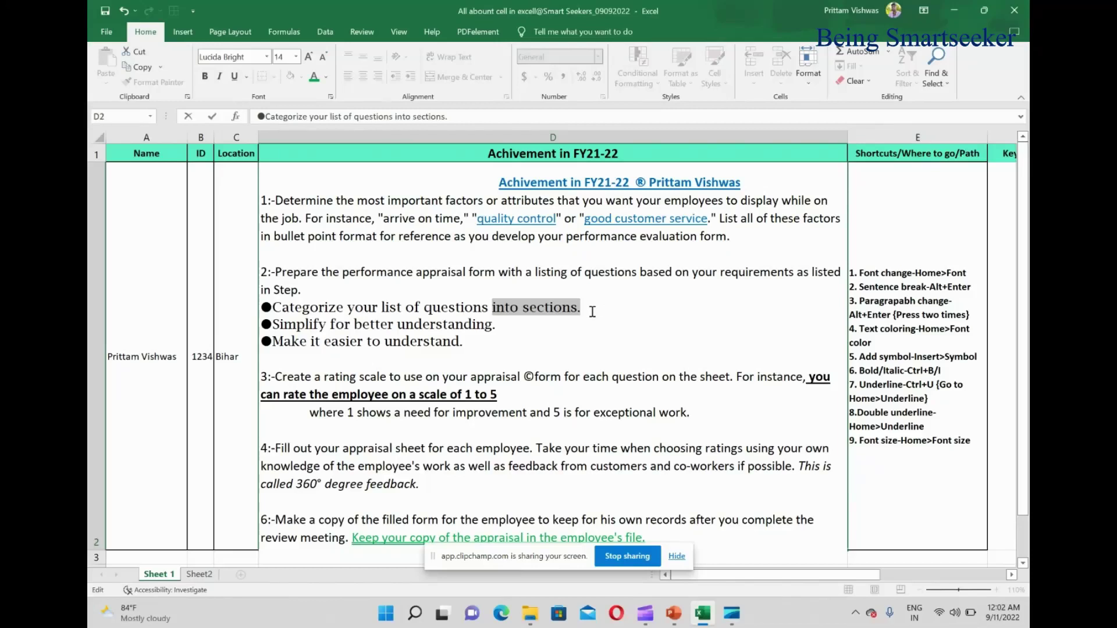
Select 'listing of questions based' in point 2 and set it to font size 24
left_click(674, 272)
key("shift+Left")
key("shift+Left")
key("shift+Left")
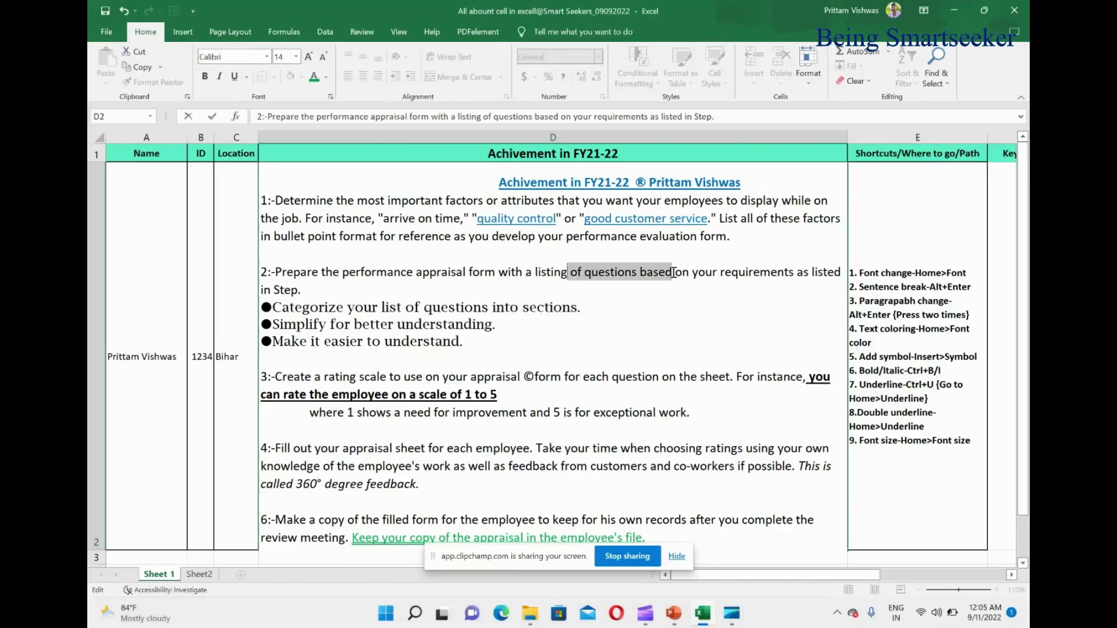
key("shift+Left")
key("shift+Left")
key("shift+Left")
key("shift+Left")
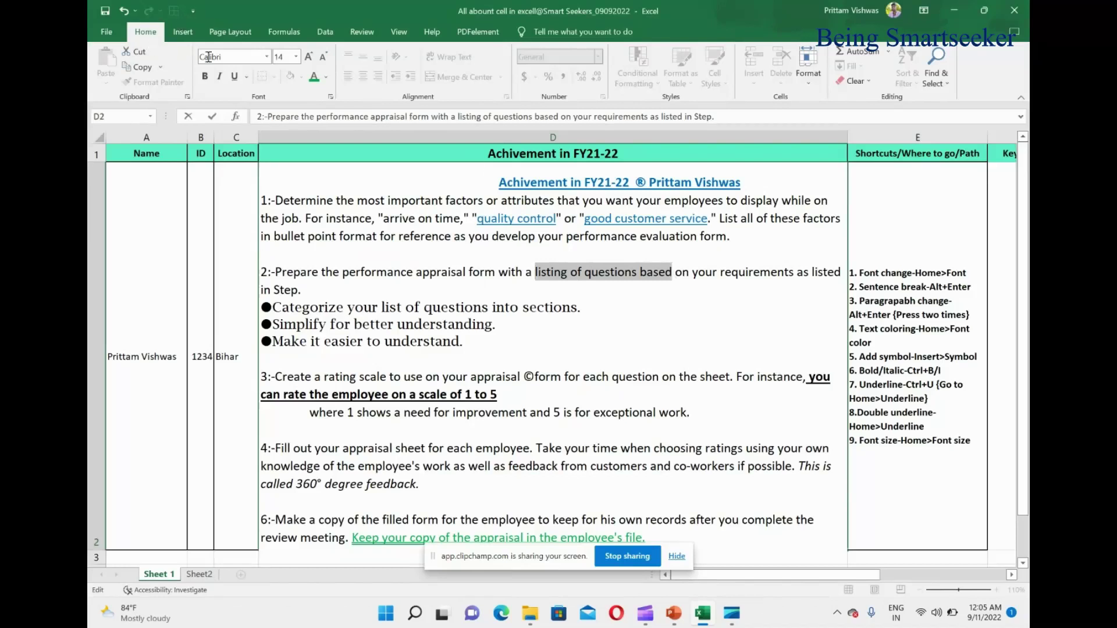
left_click(297, 58)
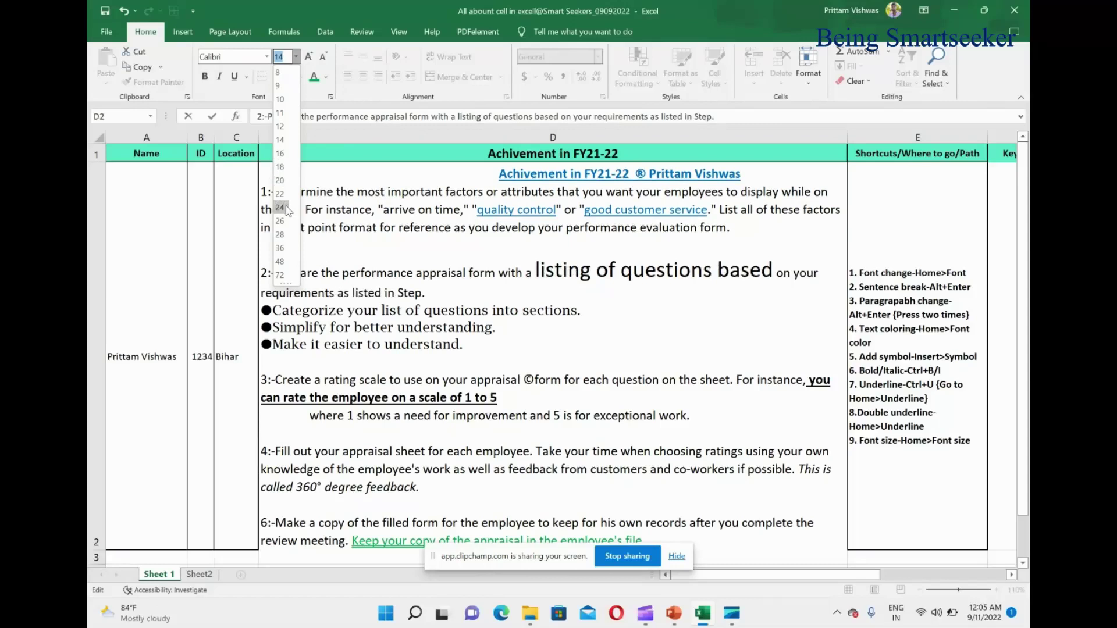
left_click(280, 208)
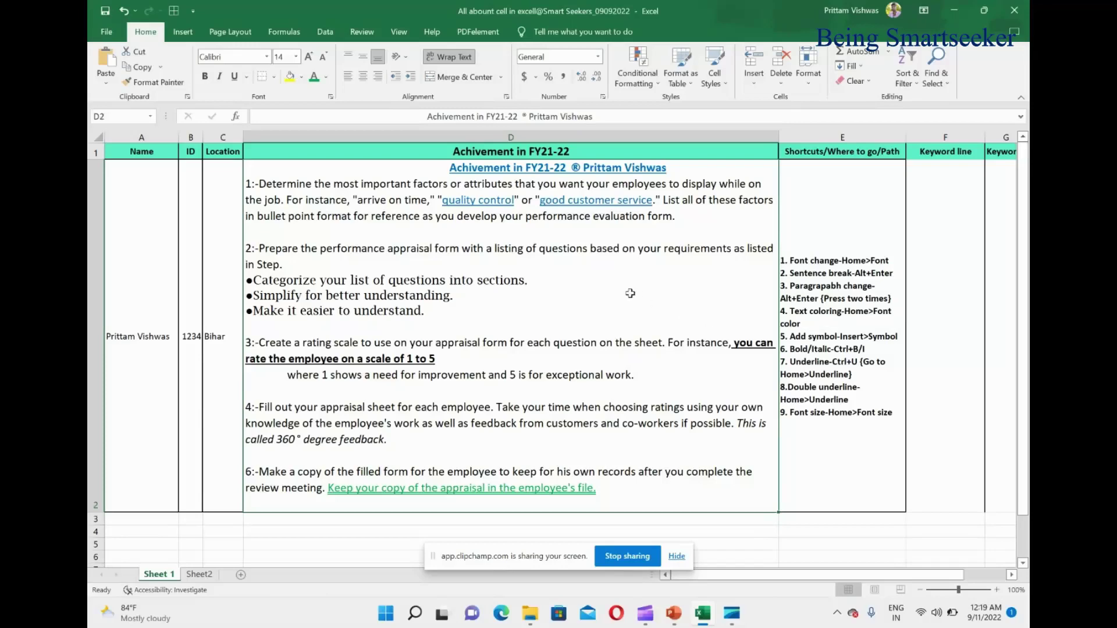
Switch with Alt+Tab to the PowerPoint slide show showing the formatting shortcut callouts
key("alt+Tab")
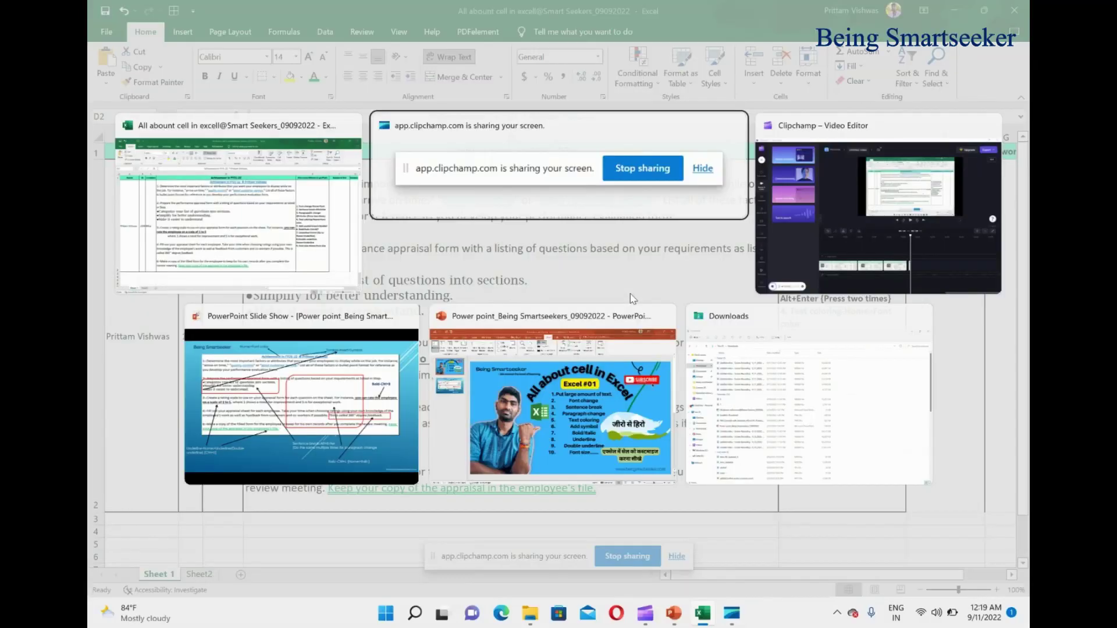
key("alt+Tab")
key("alt+Tab")
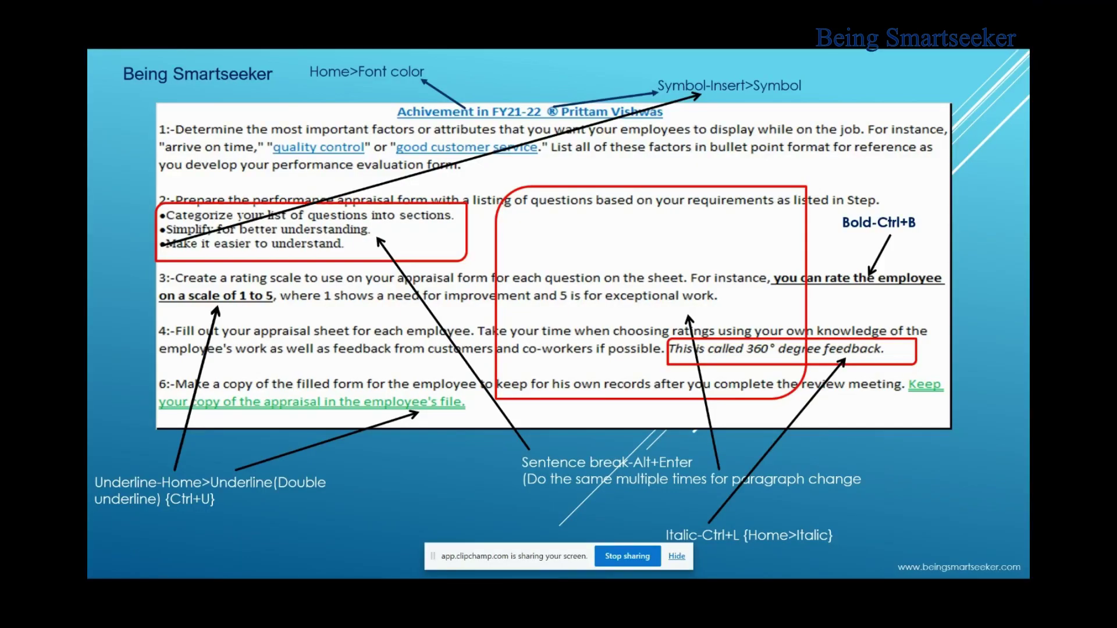